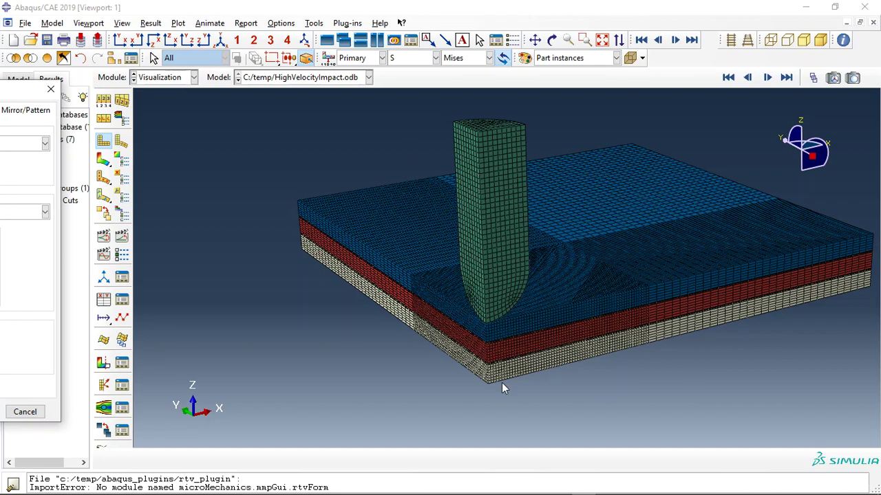
Zoom in on the panel corner to reveal the blue, red and cream meshed layers
scroll(523, 395, "up", 5)
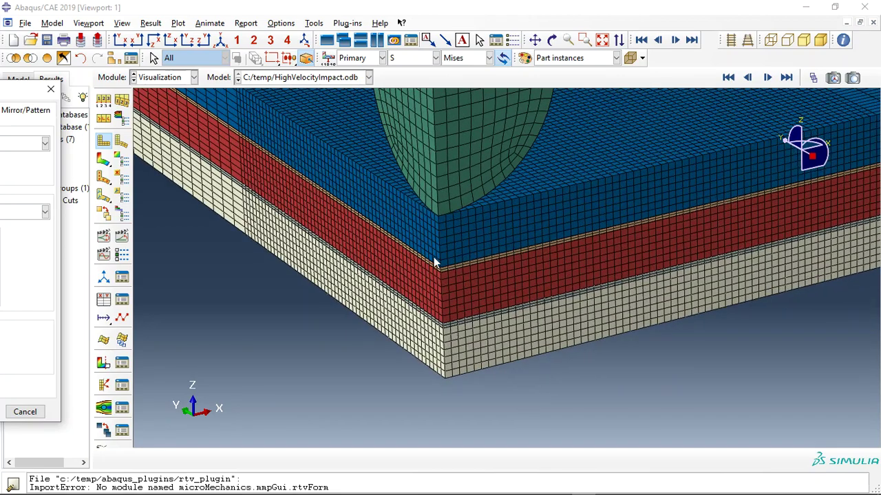
scroll(443, 268, "up", 2)
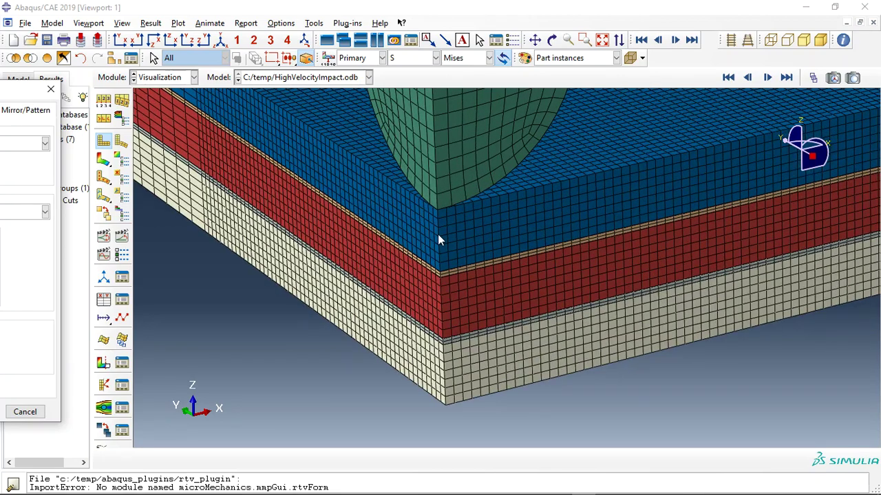
scroll(448, 251, "up", 1)
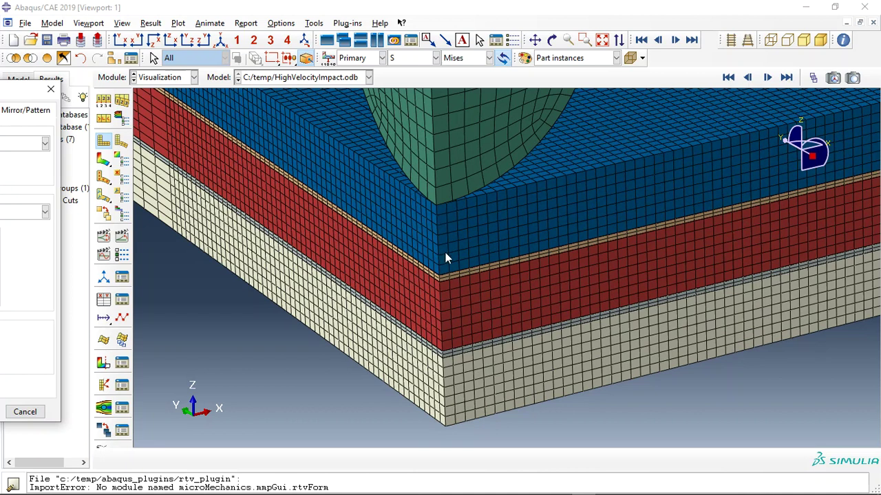
scroll(447, 389, "up", 3)
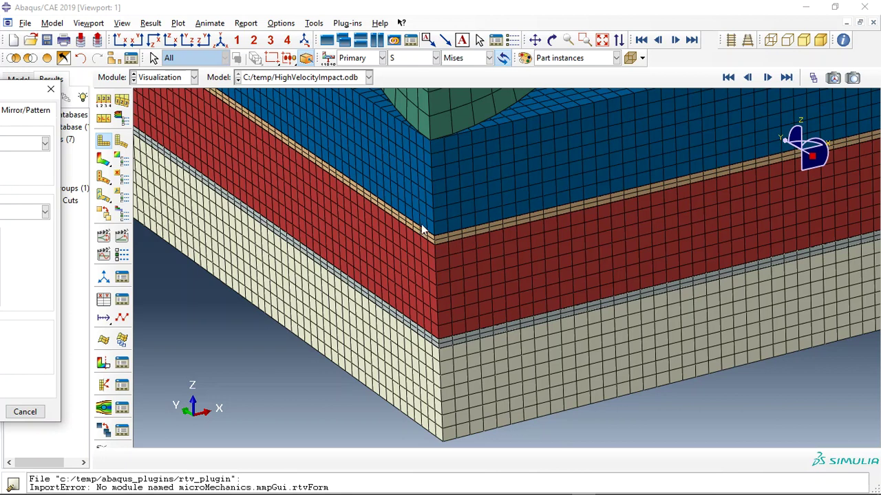
Plot the deformed shape and display only instances CERAMIC-1 through CERAMIC-1-LIN-1-3
left_click(603, 39)
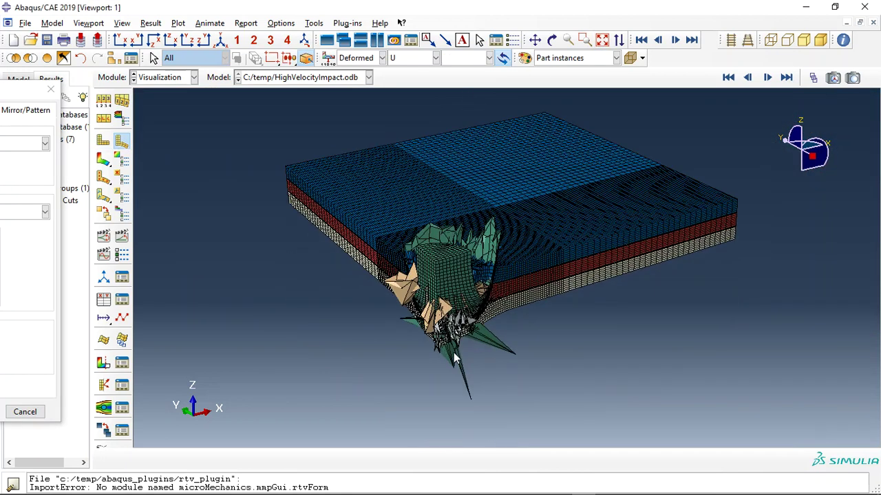
scroll(408, 238, "up", 2)
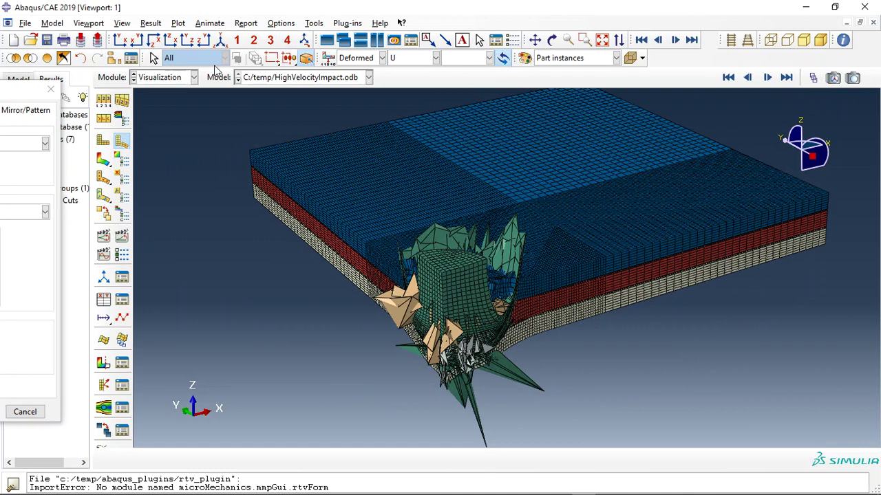
left_click(112, 58)
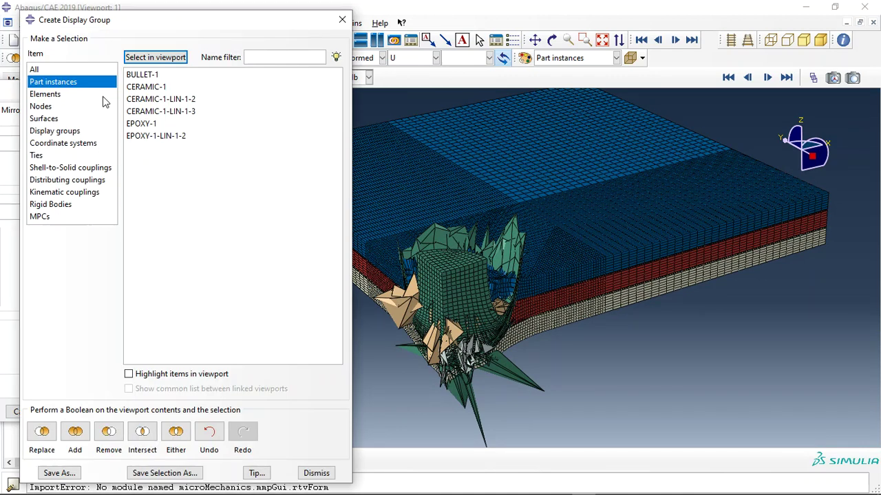
left_click_drag(141, 91, 146, 114)
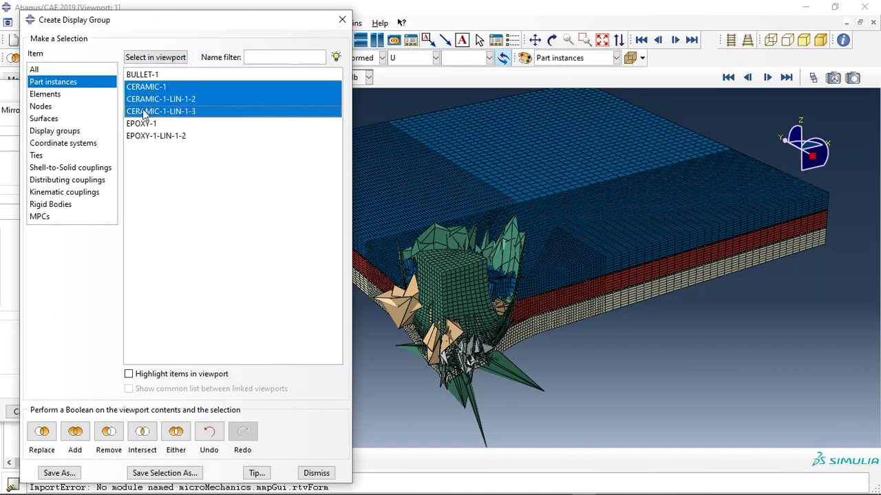
left_click(40, 437)
left_click(342, 19)
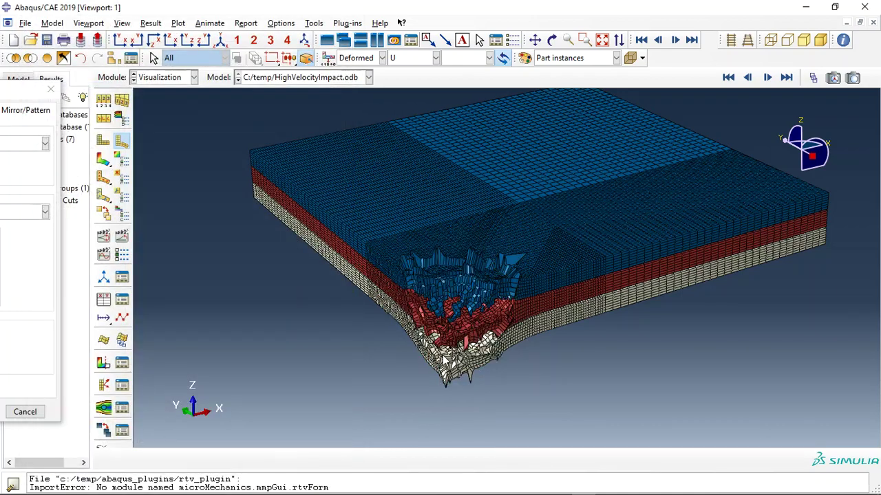
scroll(375, 333, "up", 3)
scroll(375, 333, "up", 2)
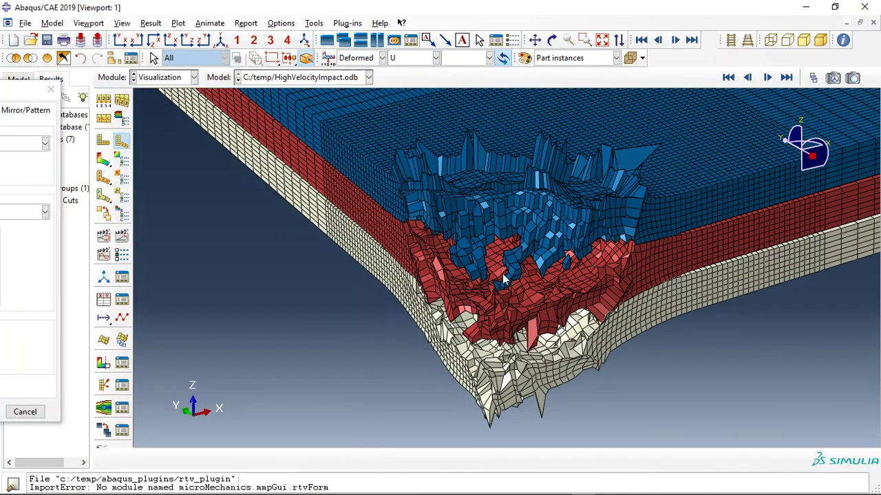
scroll(504, 279, "down", 3)
Contour the ceramic by Mises stress and mirror the results across the YZ plane
left_click(104, 159)
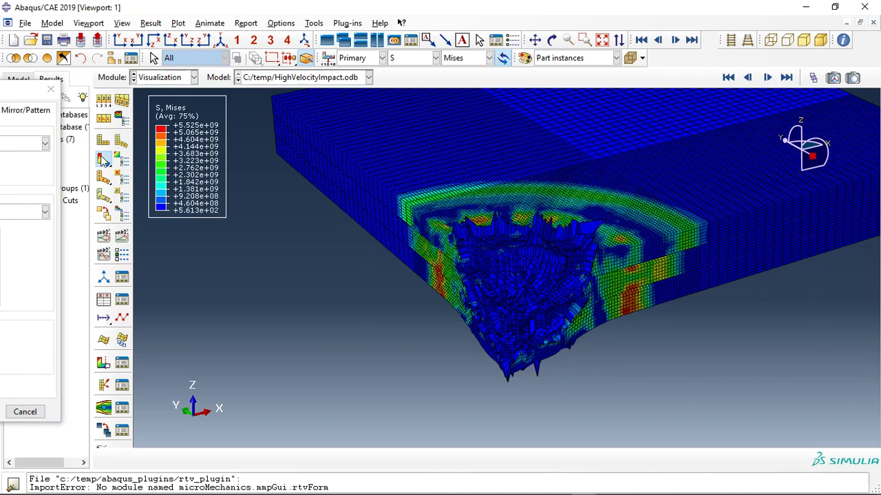
left_click_drag(28, 89, 284, 66)
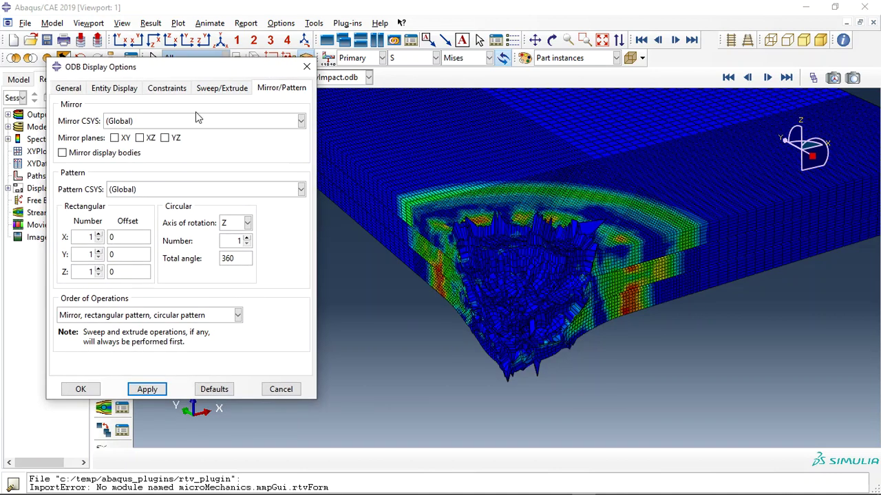
left_click(164, 138)
left_click(157, 389)
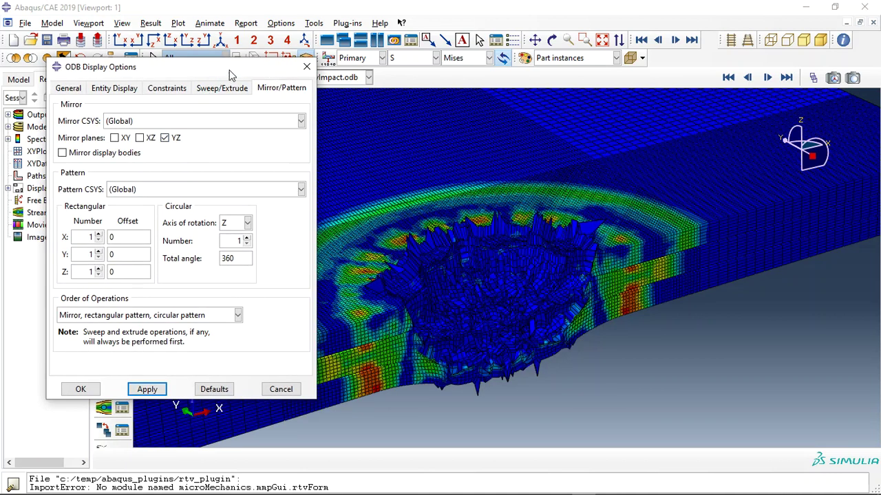
left_click_drag(230, 74, 0, 109)
Rotate the view so the mirrored crater faces the camera
left_click(552, 40)
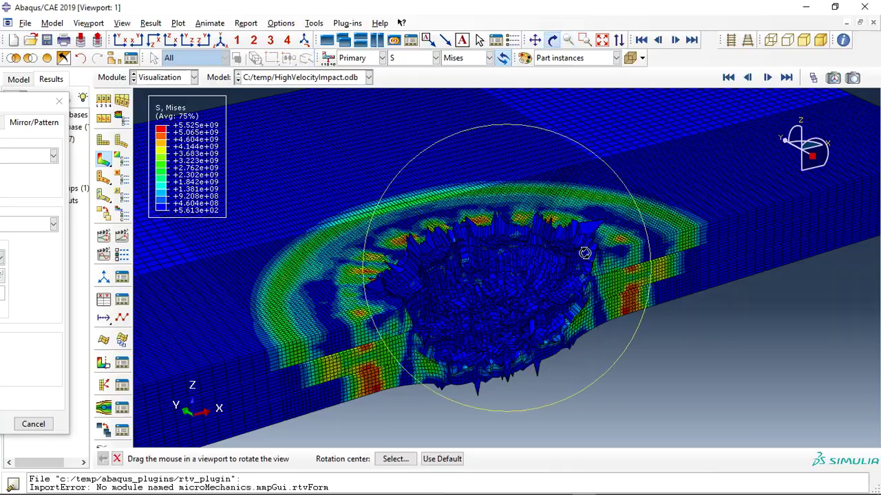
left_click_drag(584, 253, 487, 220)
key("Escape")
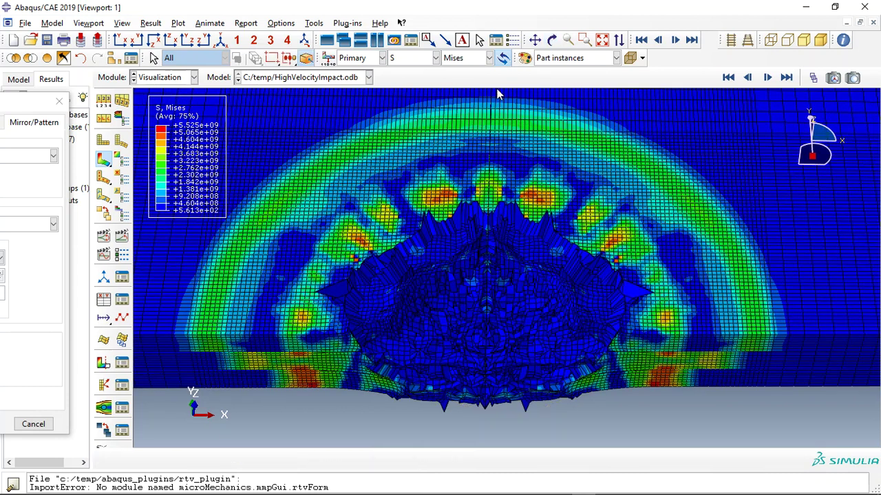
left_click(413, 58)
Contour SDV_DAMAGE and remove the front ceramic instances to expose the damaged dome
left_click(430, 195)
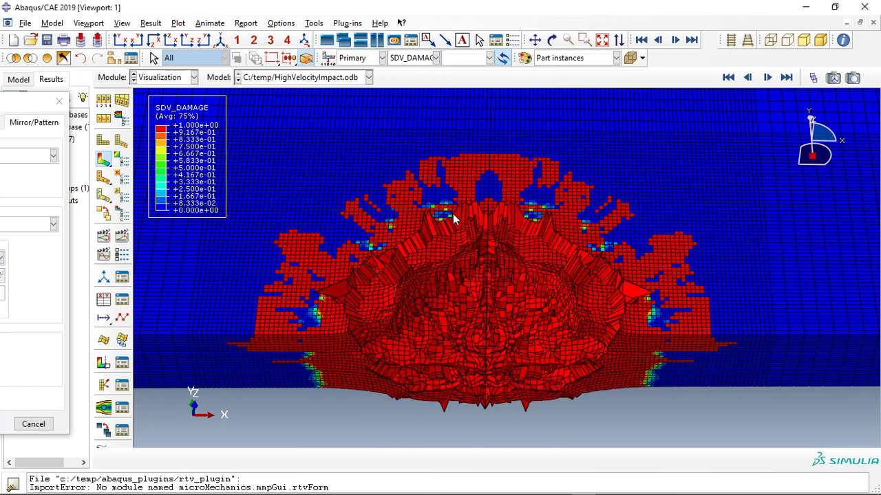
scroll(498, 337, "up", 2)
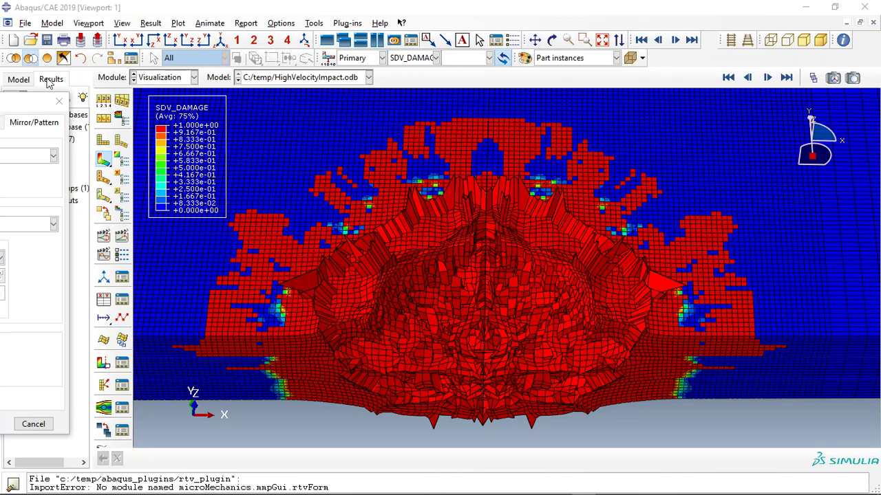
left_click(324, 459)
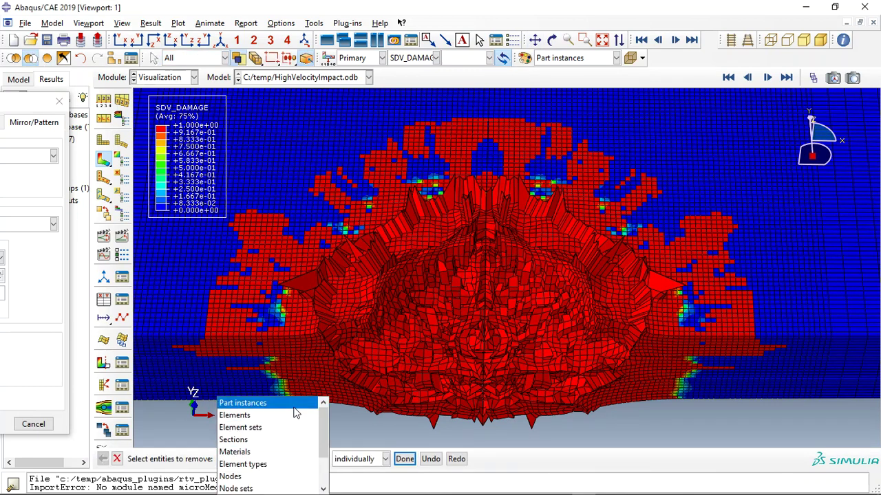
left_click(292, 402)
left_click(224, 301)
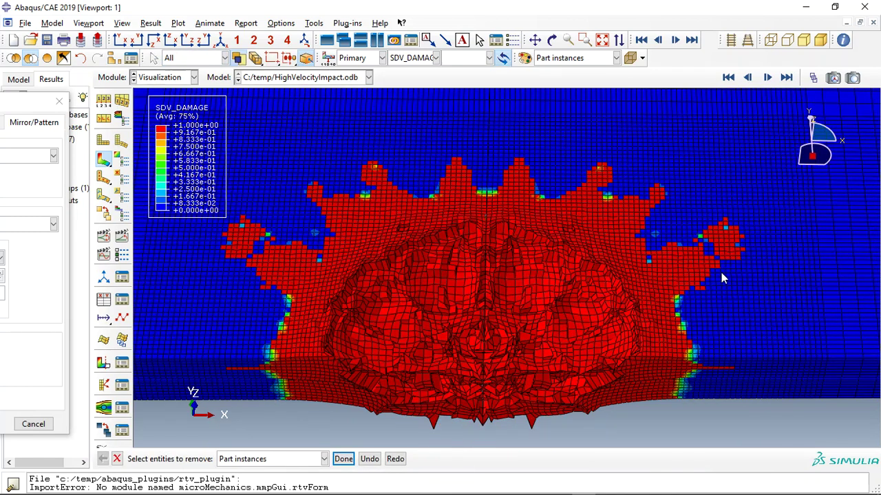
left_click(420, 251)
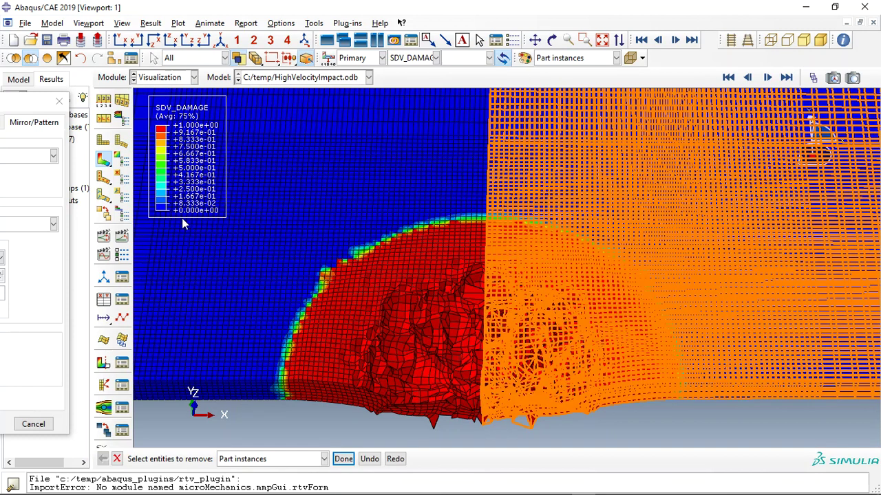
middle_click(182, 220)
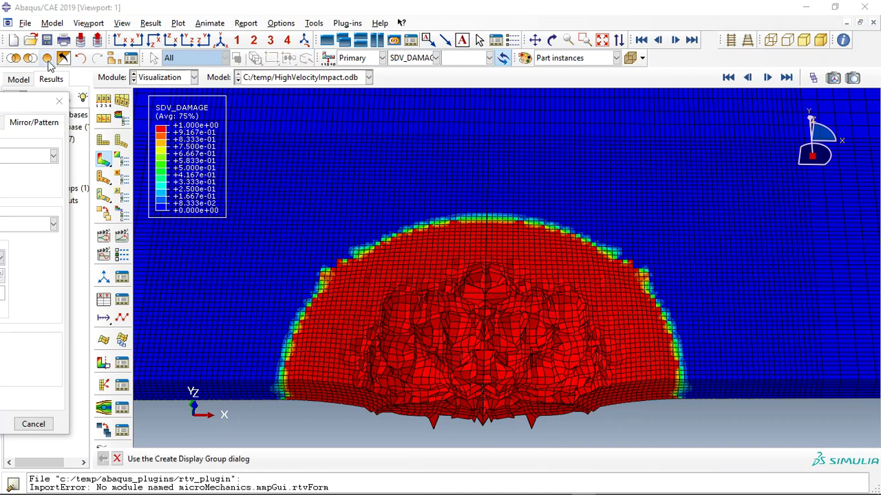
Show all instances again, add an XZ-plane mirror, and zoom out to the full panel
left_click(305, 58)
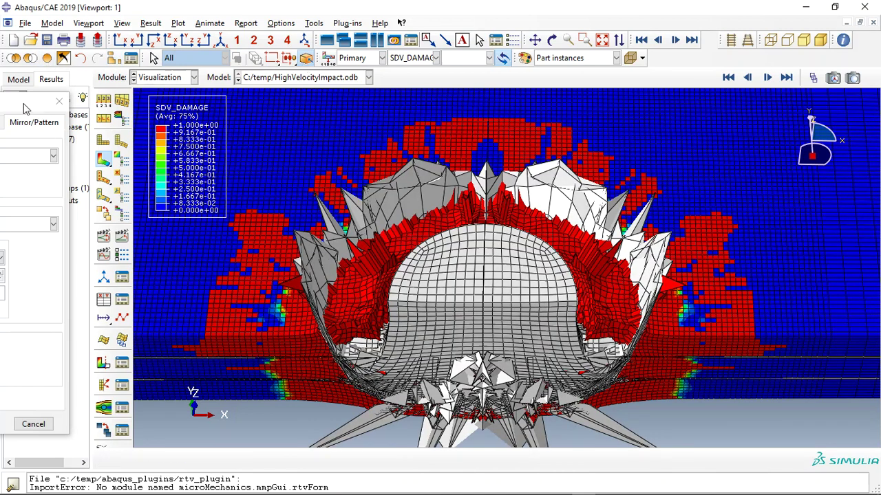
left_click(122, 166)
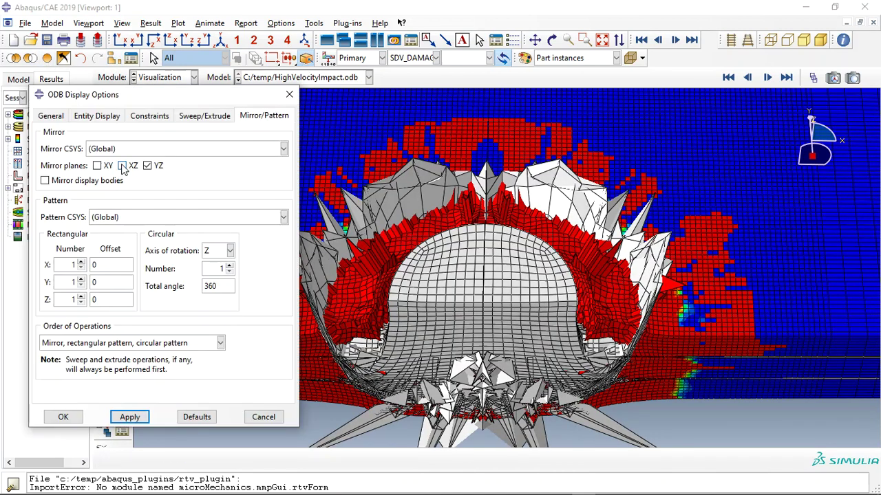
left_click(131, 417)
left_click(63, 417)
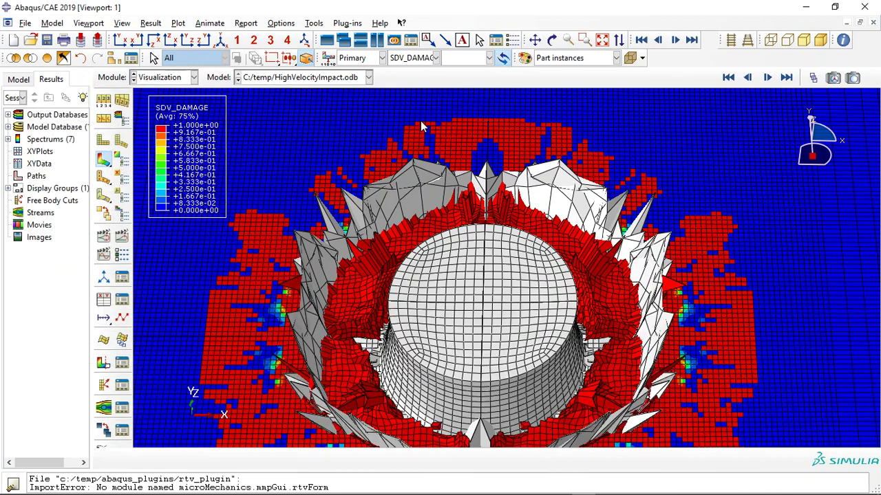
scroll(422, 126, "down", 2)
scroll(451, 162, "down", 1)
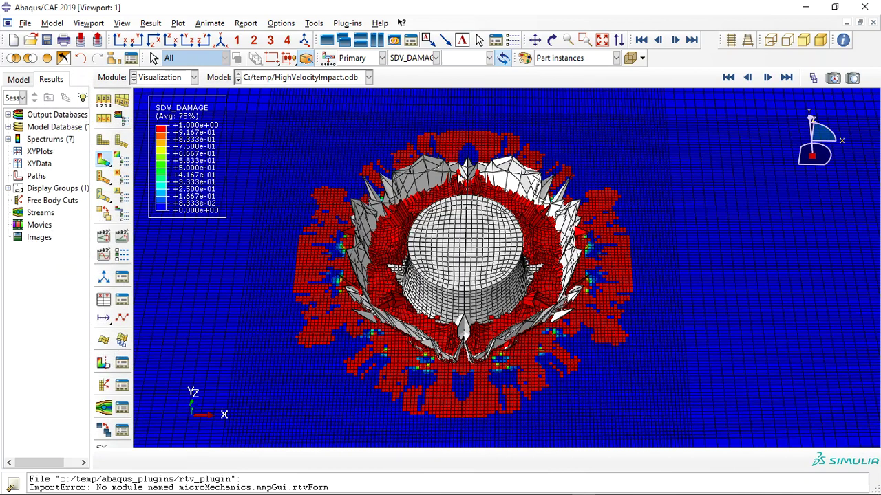
Step the contour through SDV_DELTAP, SDV_DUCTCRT and SDV_PEEQ
left_click(422, 64)
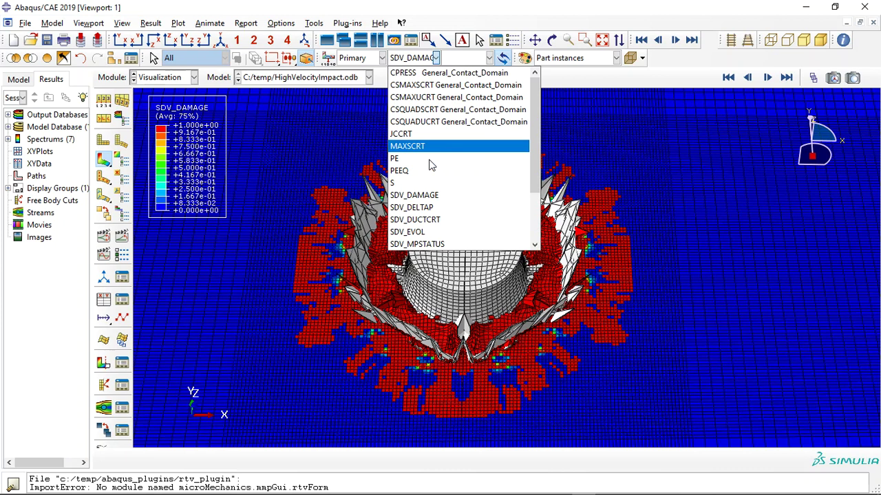
left_click(427, 209)
left_click(406, 60)
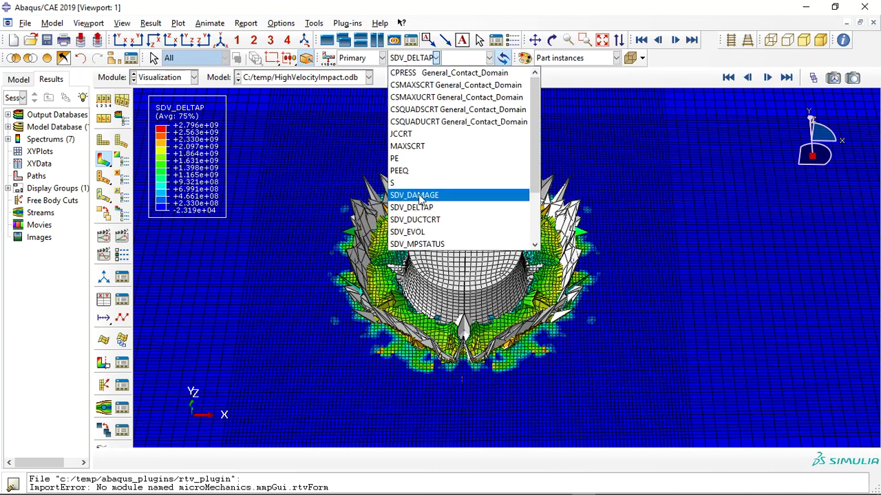
left_click(427, 220)
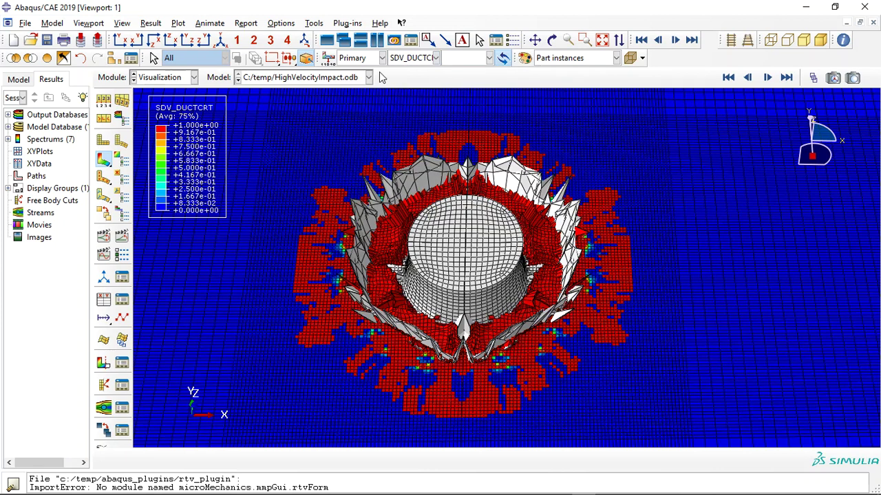
left_click(402, 59)
scroll(421, 145, "down", 2)
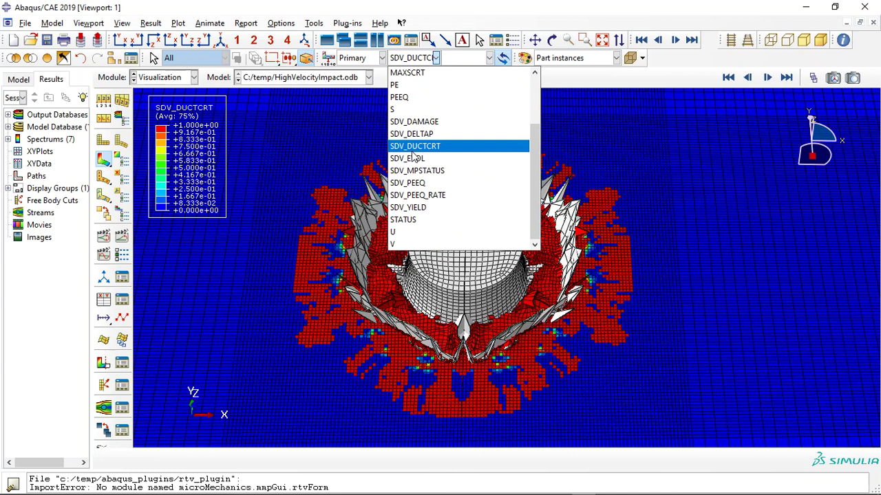
left_click(432, 184)
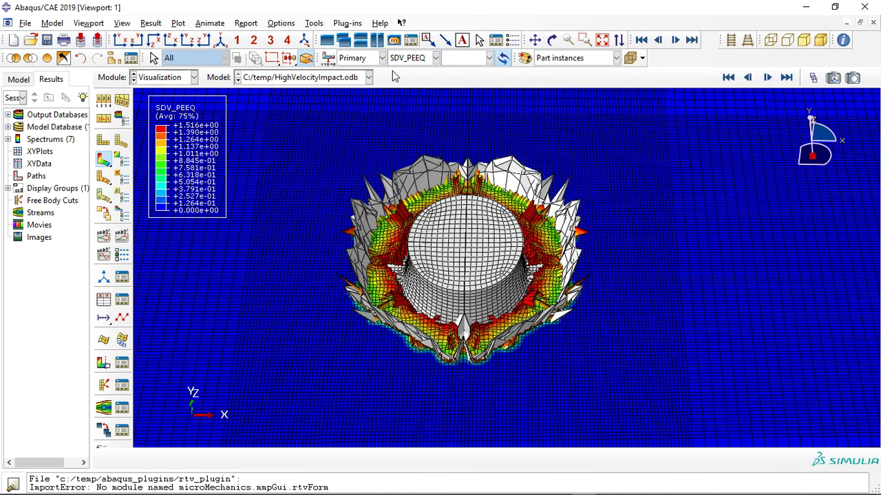
Plot SDV_YIELD, then switch the contour to the JCCRT failure criterion
left_click(404, 59)
left_click(419, 205)
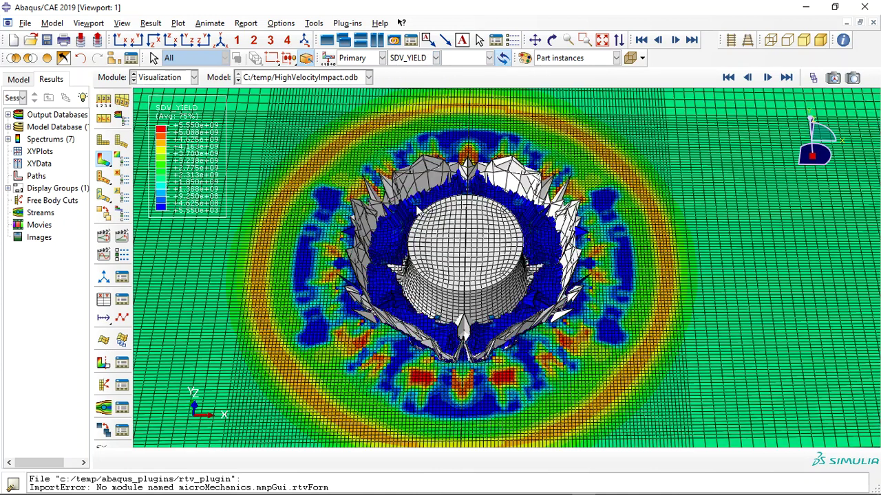
scroll(429, 256, "down", 2)
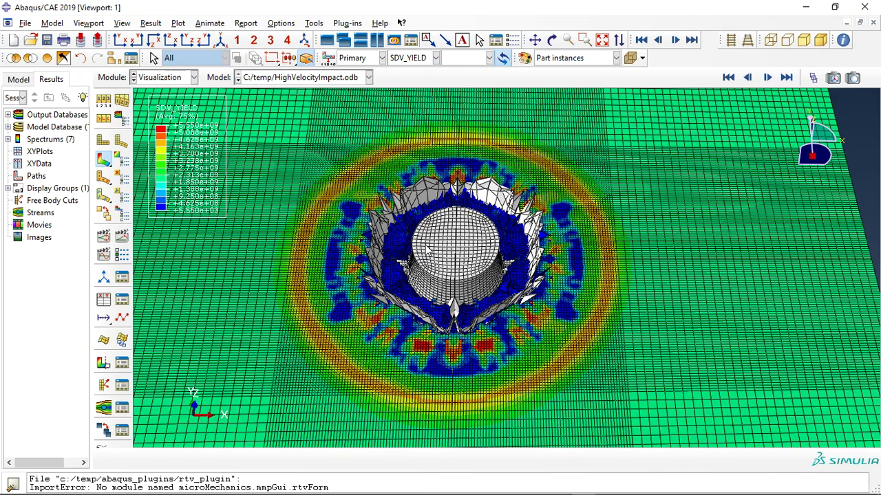
left_click(409, 60)
scroll(415, 86, "up", 2)
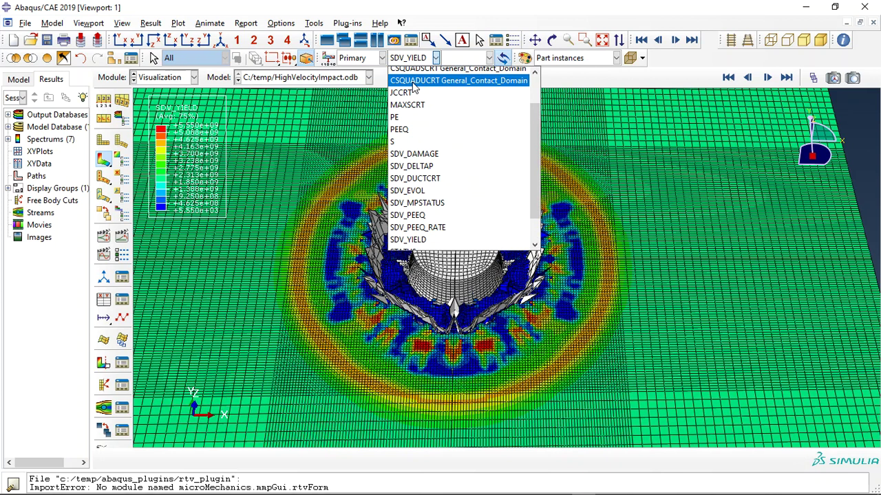
left_click(412, 92)
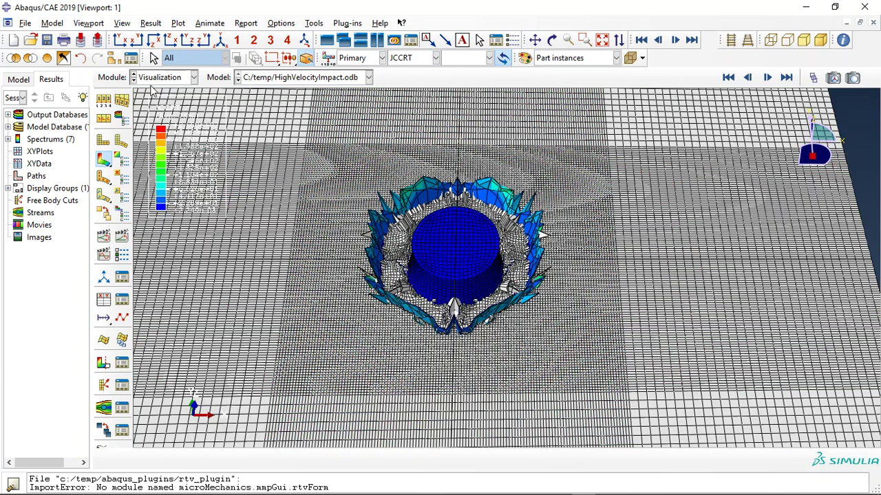
Display only BULLET-1 and orbit the view to see the bullet's side
left_click(14, 57)
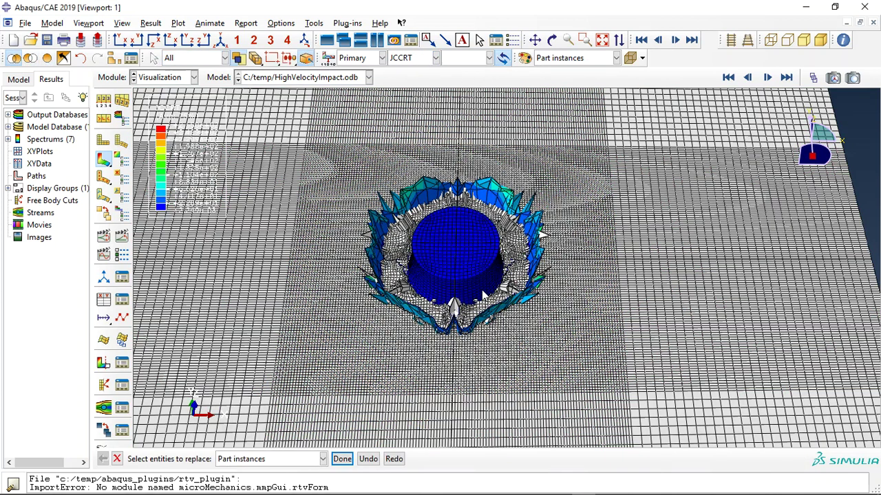
left_click(451, 248)
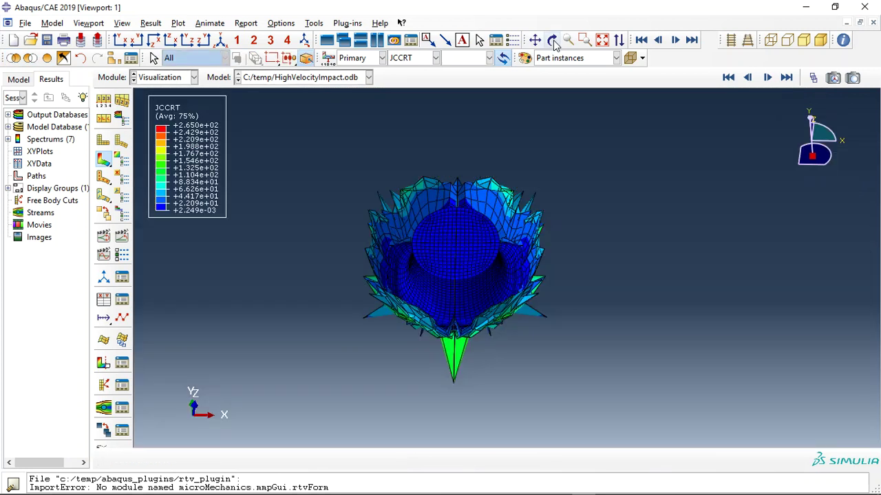
left_click(552, 40)
left_click_drag(536, 172, 510, 262)
key("Escape")
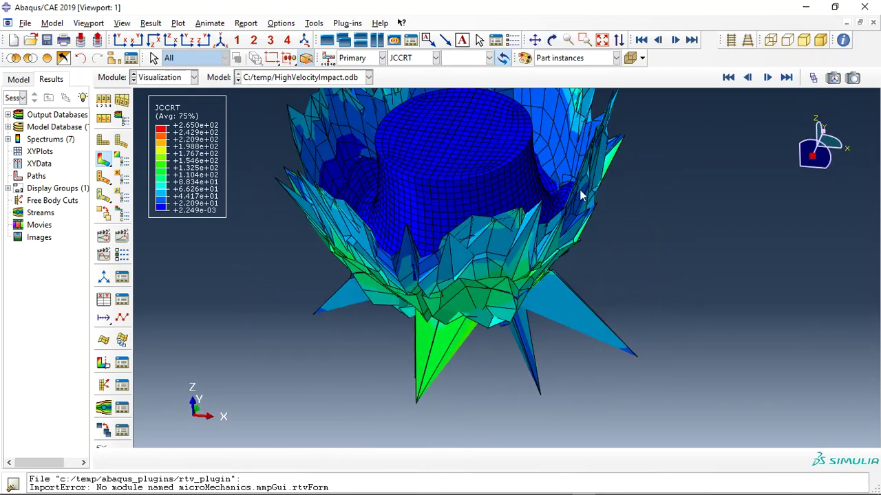
Contour the bullet by PEEQ, then by S, Mises
left_click(421, 59)
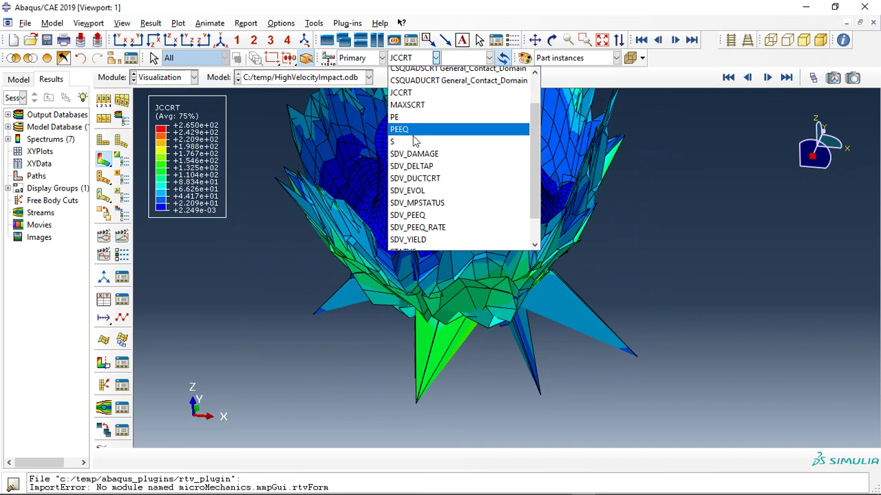
left_click(413, 128)
left_click(417, 59)
left_click(411, 137)
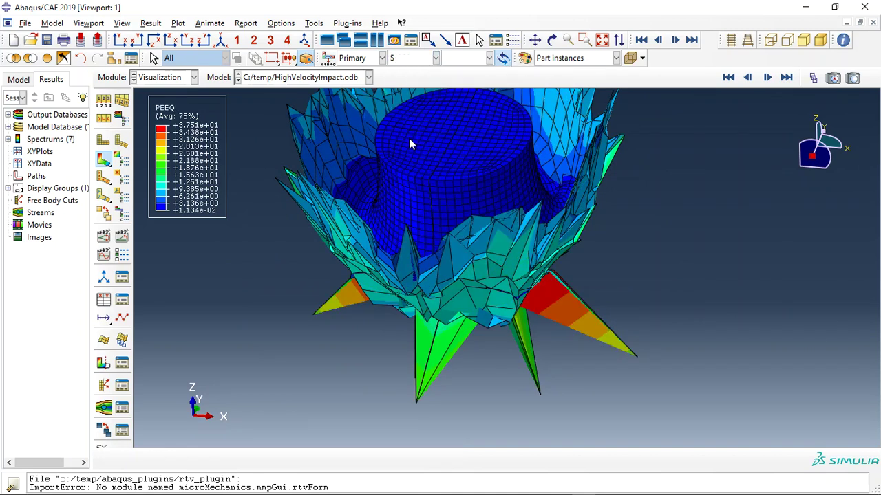
left_click(114, 58)
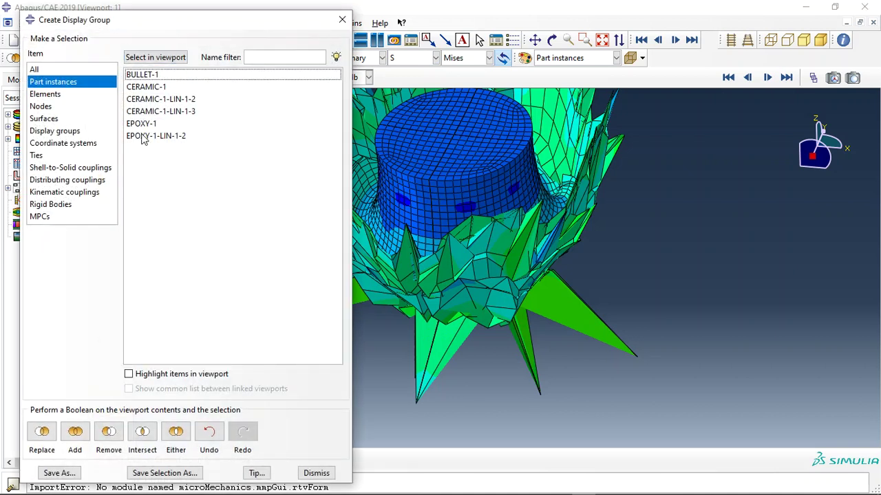
Display only EPOXY-1 and EPOXY-1-LIN-1-2, zoom in, and contour them by MAXSCRT
left_click_drag(142, 123, 146, 140)
left_click(42, 432)
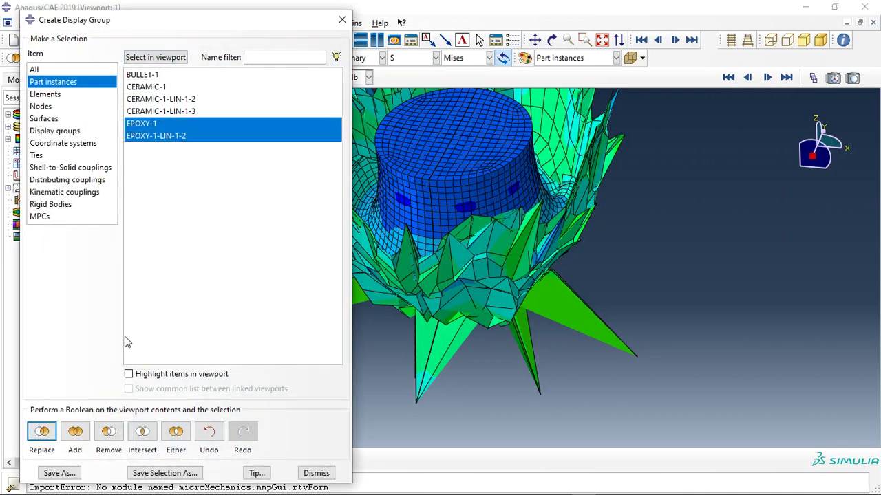
left_click(344, 22)
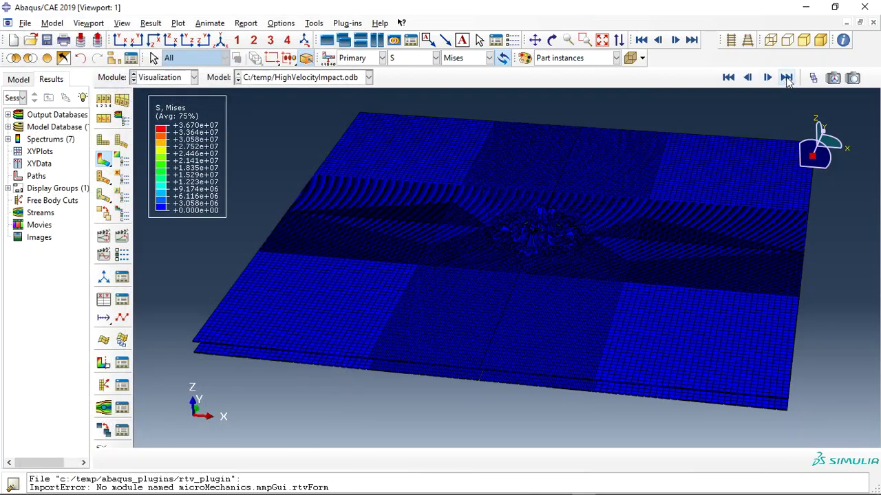
scroll(496, 247, "up", 6)
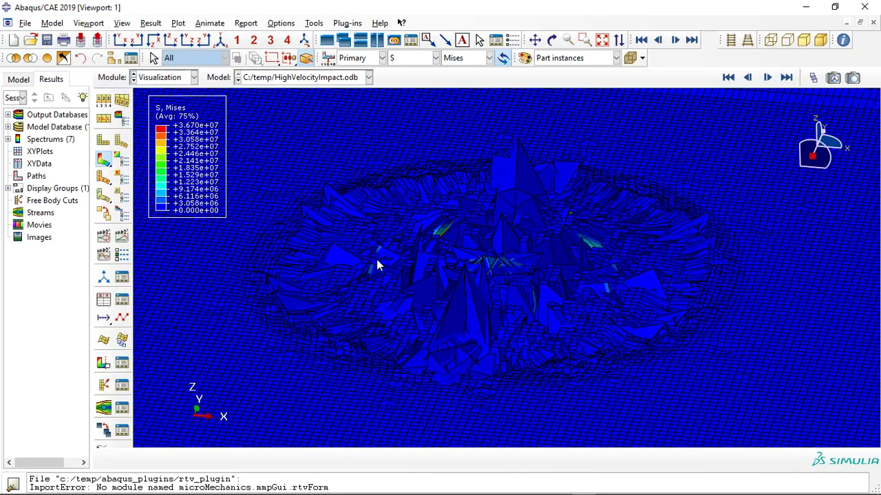
left_click(428, 59)
left_click(420, 104)
Zoom into the crater and contour it by the S, Pressure stress component
scroll(521, 295, "up", 2)
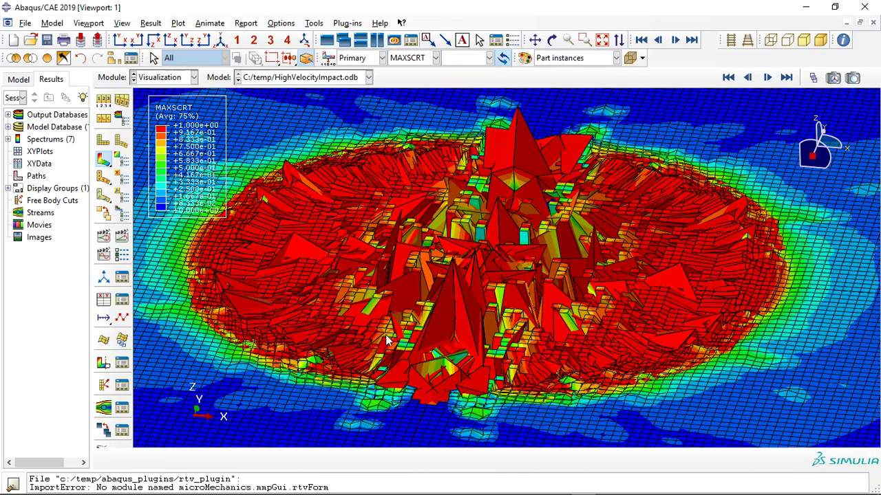
scroll(376, 253, "down", 1)
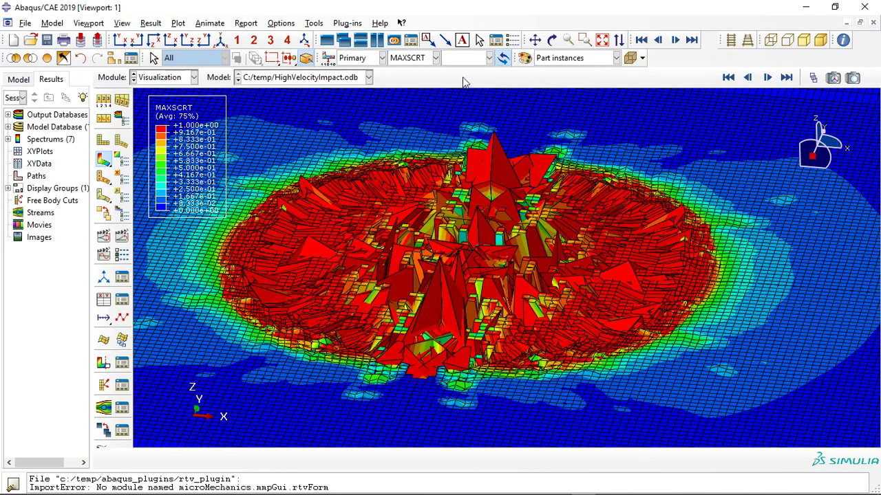
left_click(414, 59)
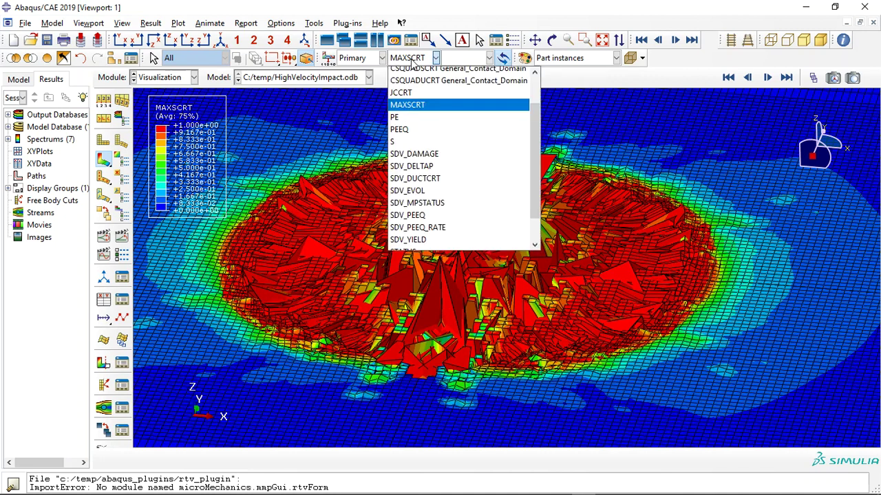
scroll(419, 137, "down", 2)
scroll(419, 151, "up", 3)
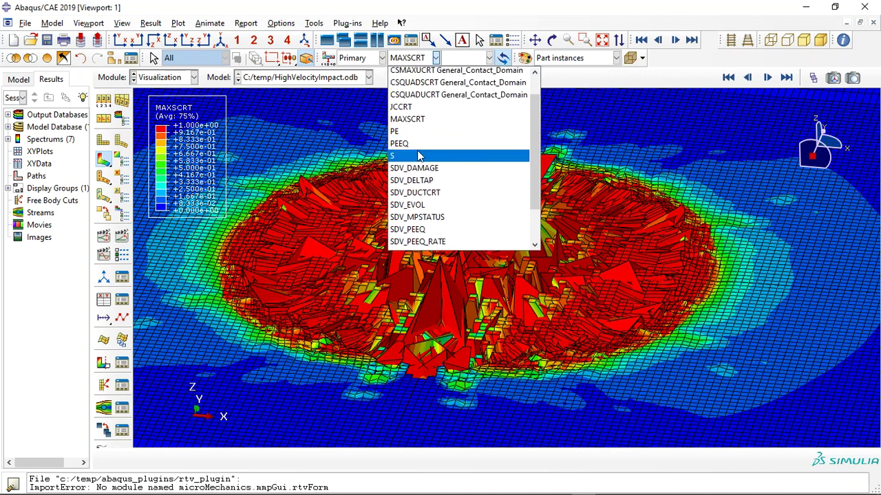
left_click(419, 156)
left_click(468, 61)
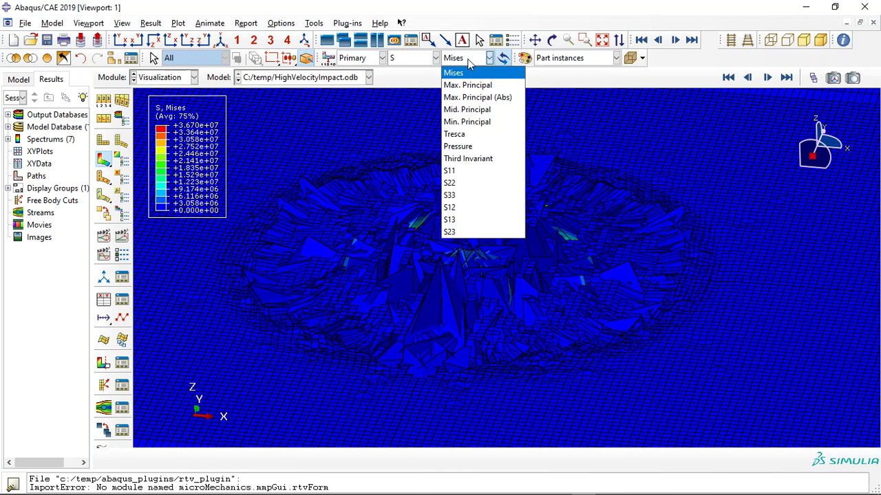
left_click(469, 146)
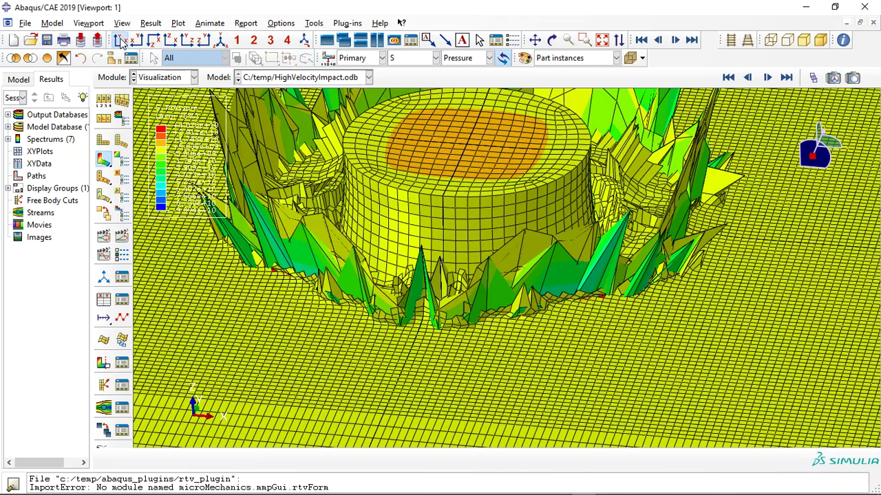
Switch to the front view and zoom in on the crater
left_click(120, 40)
scroll(527, 278, "up", 5)
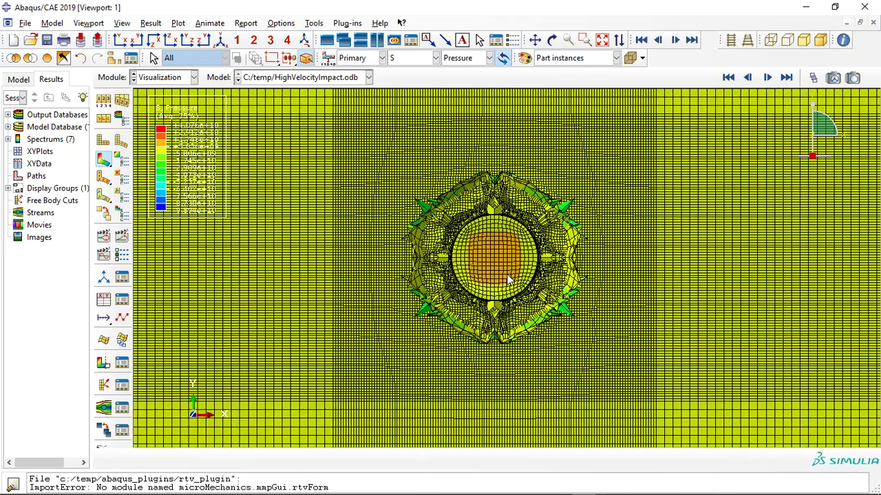
left_click(416, 57)
scroll(421, 74, "up", 1)
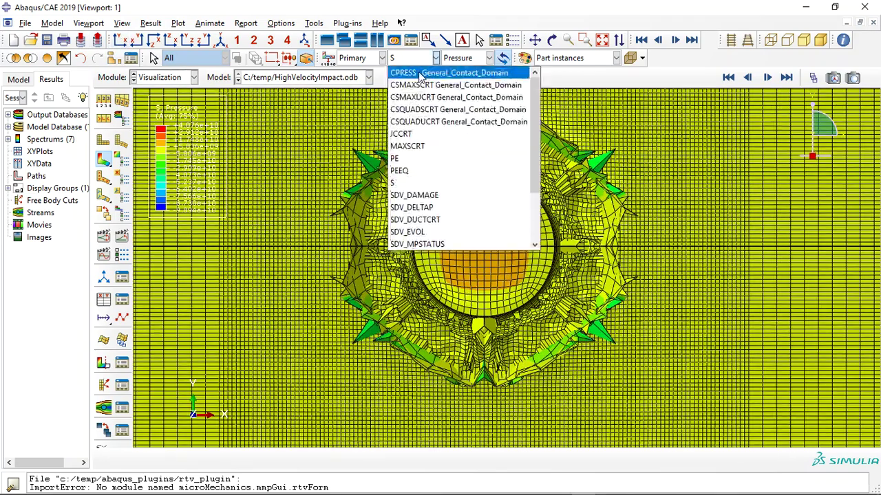
Step the contour through MAXSCRT and SDV_EVOL to SDV_PEEQ, peaking near 1.516
left_click(421, 151)
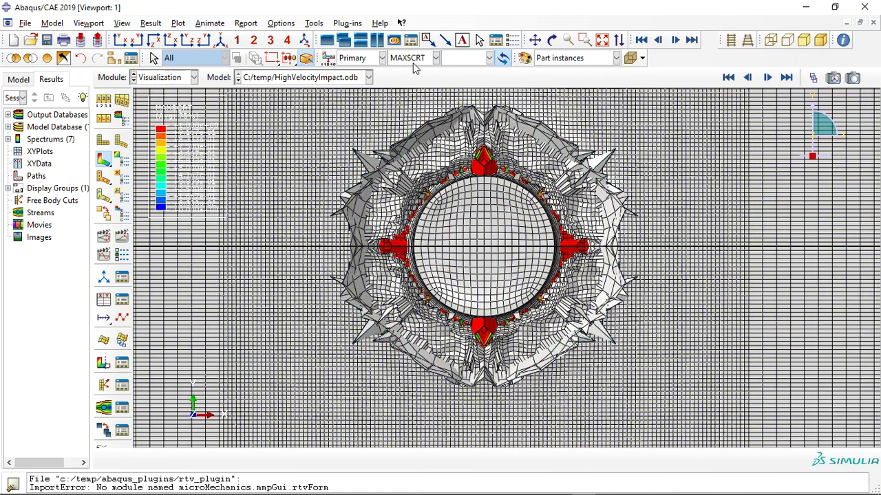
left_click(416, 58)
scroll(421, 151, "down", 3)
left_click(421, 158)
left_click(414, 58)
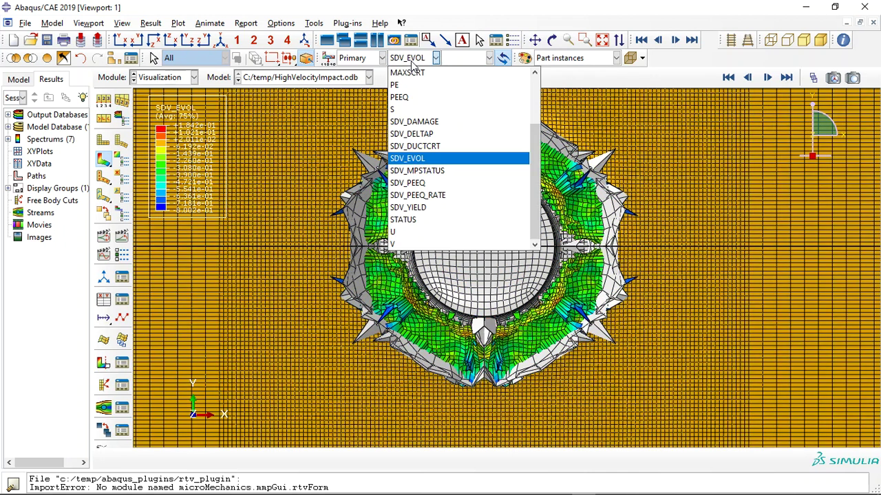
left_click(436, 183)
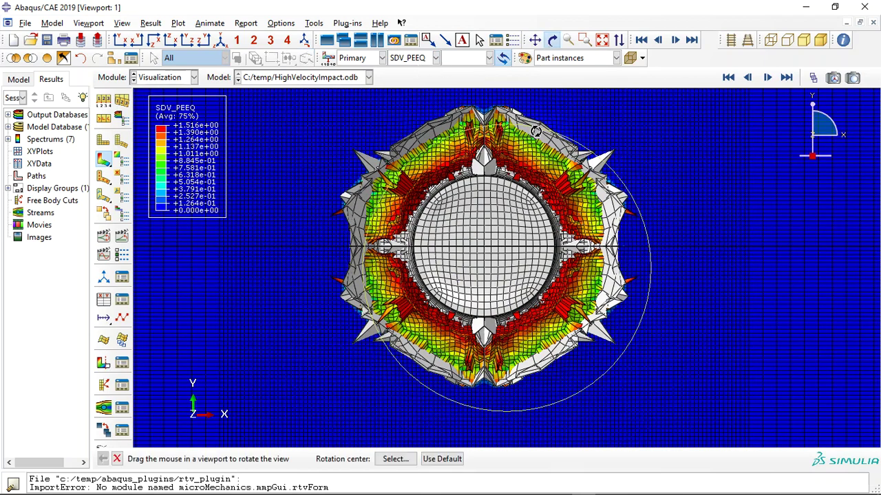
Tilt the model to see the crater from the side, then back toward top-down
left_click(552, 40)
left_click_drag(496, 190, 503, 241)
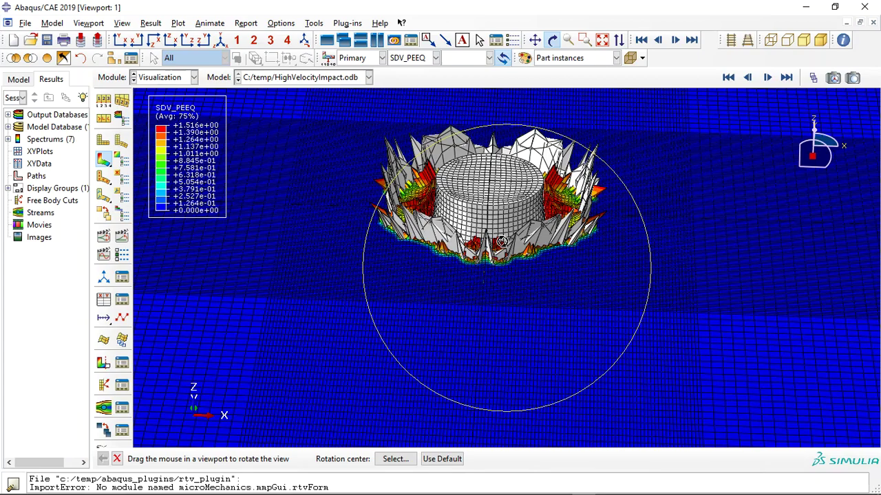
left_click_drag(503, 241, 434, 105)
left_click(435, 58)
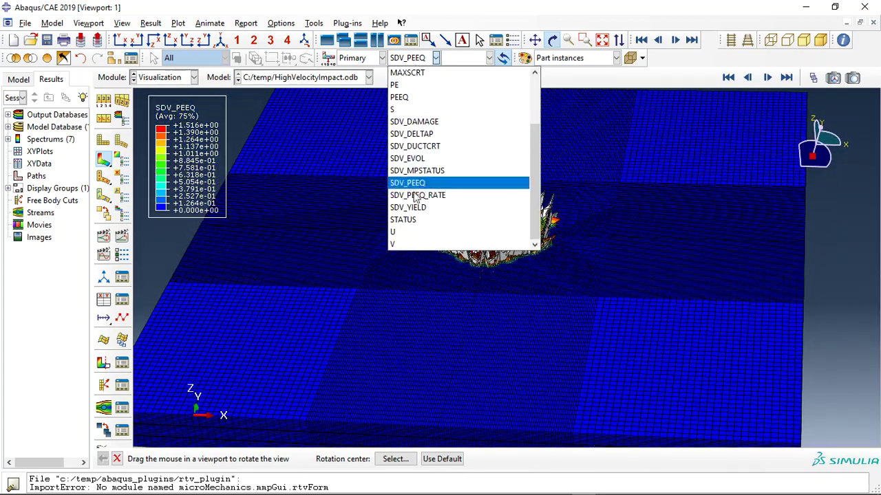
Plot the SDV_DAMAGE contour showing only feature edges, then bring the abaqusfem.com post forward in Firefox
left_click(419, 122)
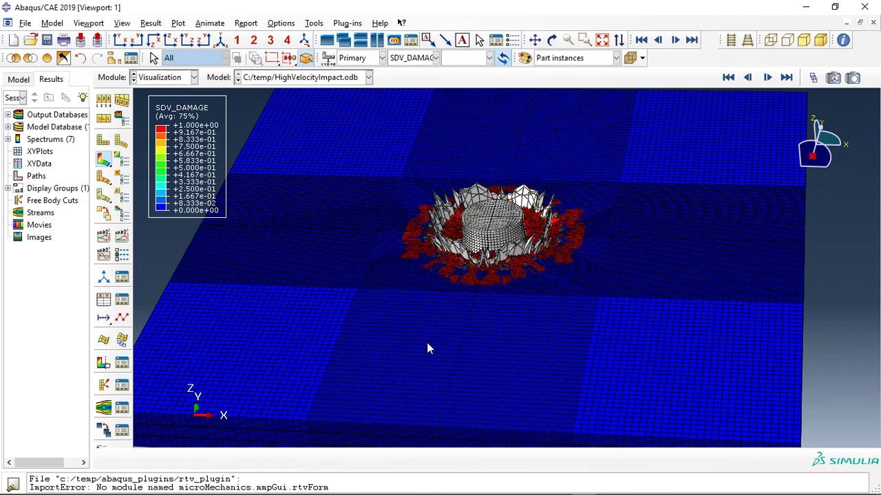
left_click(121, 120)
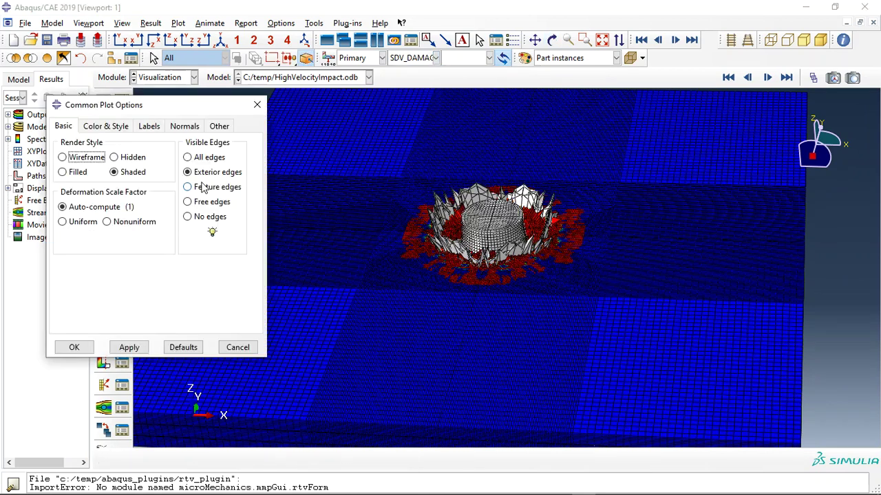
left_click(205, 188)
left_click(74, 348)
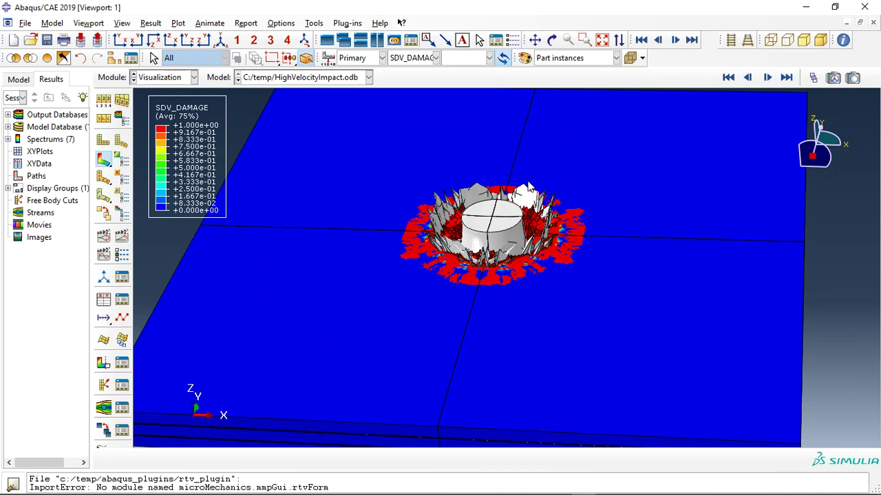
scroll(528, 187, "up", 5)
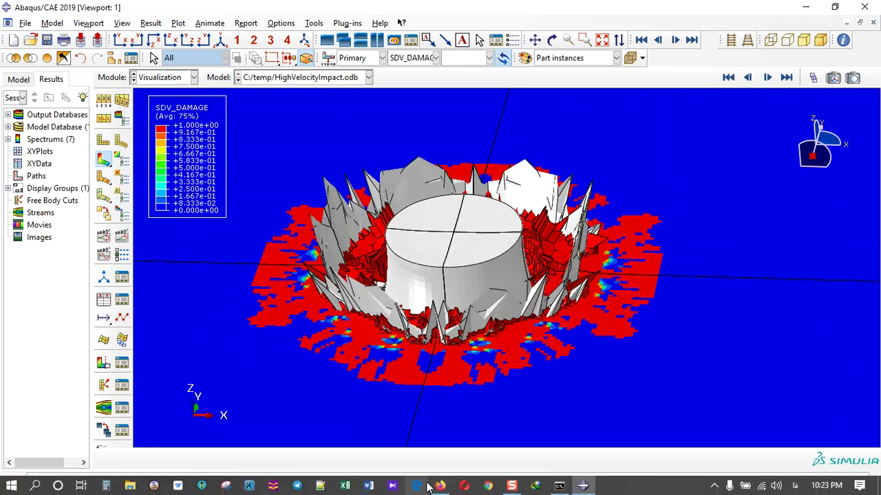
left_click(439, 486)
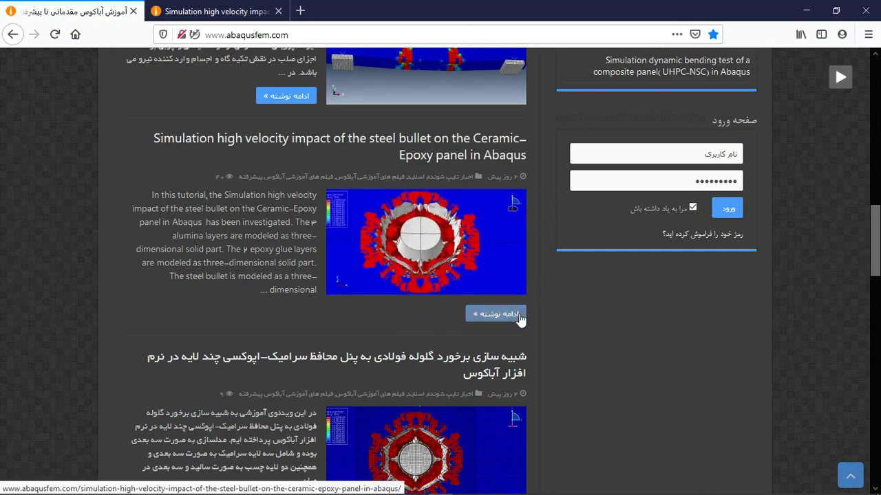
Open the full high-velocity steel bullet impact tutorial and scroll into the article
left_click(518, 316)
scroll(321, 218, "down", 4)
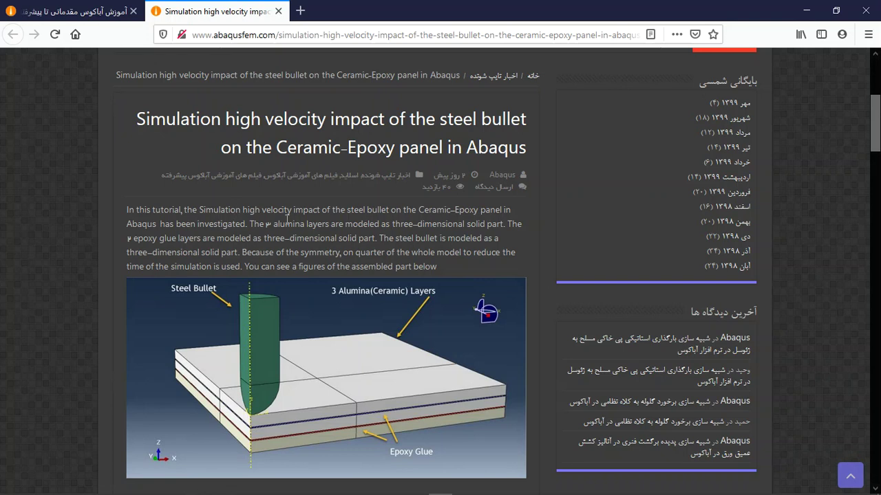
scroll(279, 223, "down", 3)
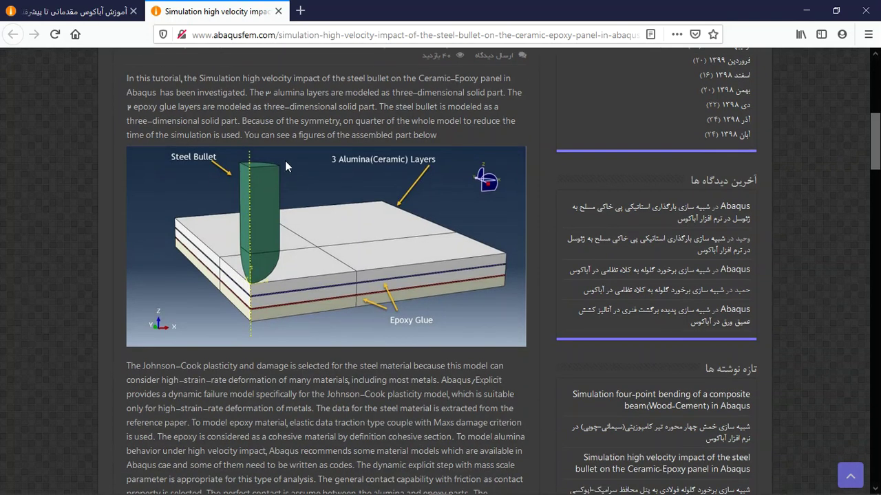
scroll(300, 217, "down", 5)
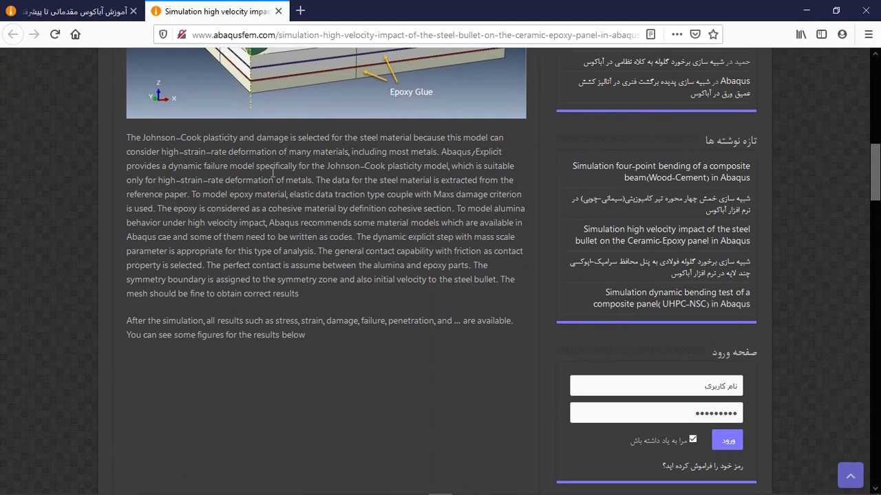
Highlight 'plasticity' in the Johnson-Cook paragraph and continue down to the result contour figures
left_click_drag(211, 103, 244, 103)
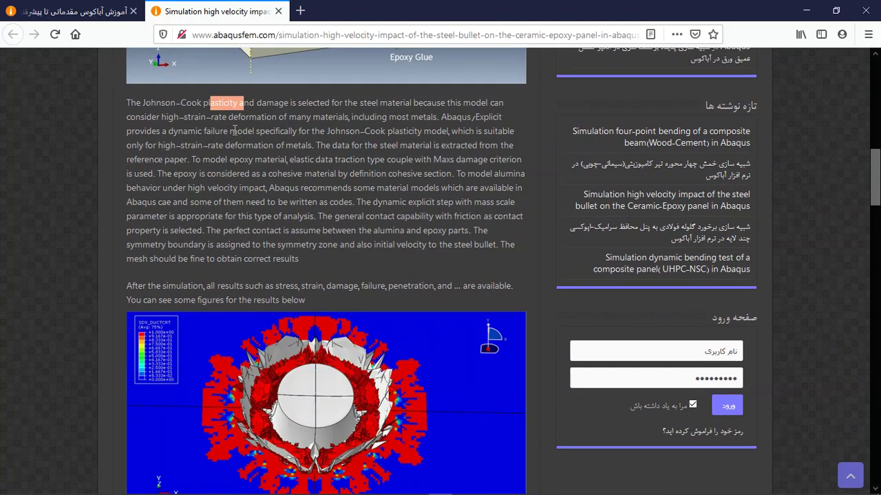
scroll(245, 177, "down", 6)
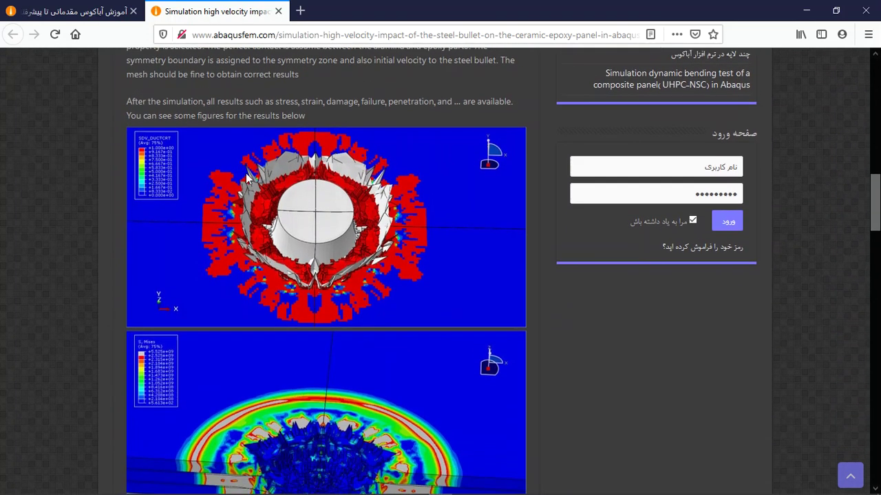
scroll(269, 181, "down", 10)
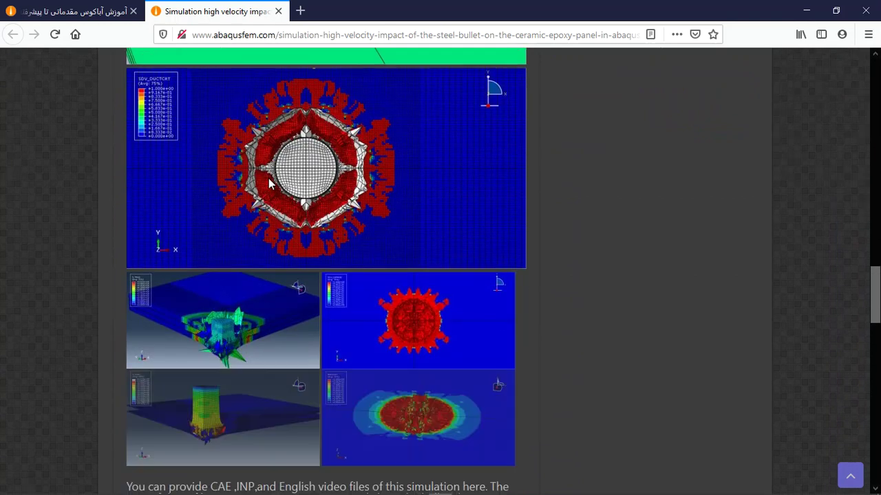
scroll(269, 180, "down", 1)
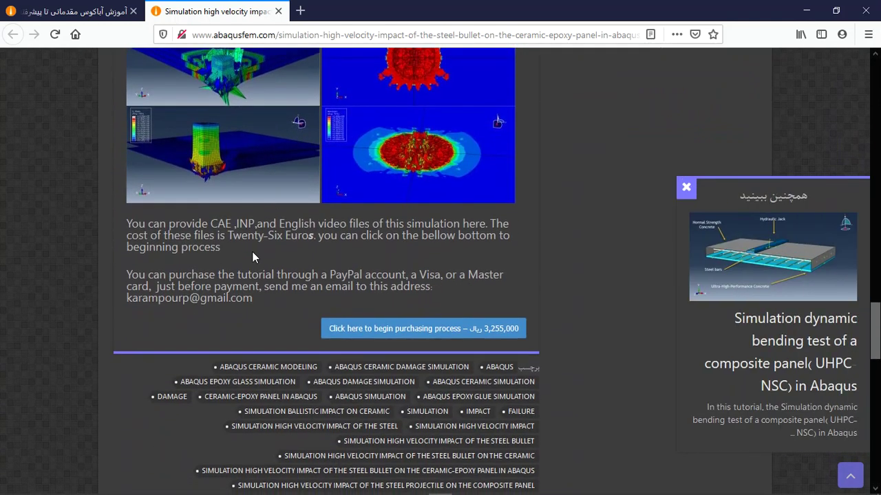
left_click_drag(208, 222, 459, 217)
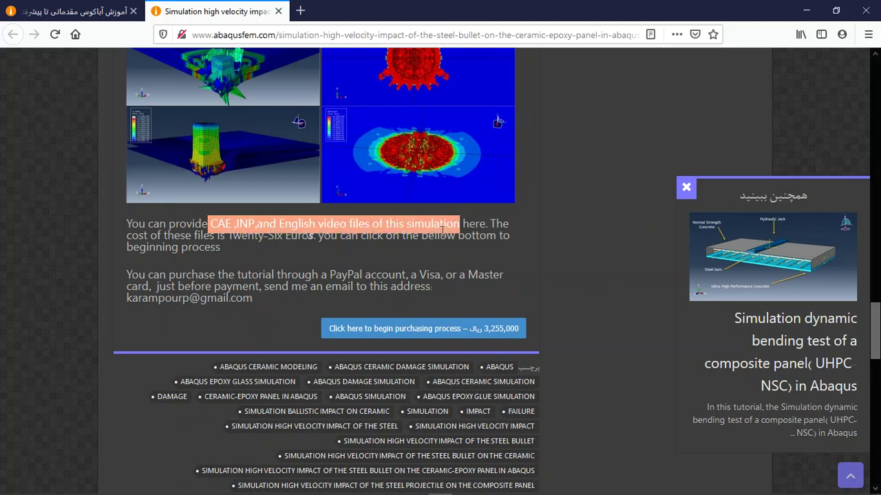
left_click(259, 265)
left_click_drag(229, 235, 315, 235)
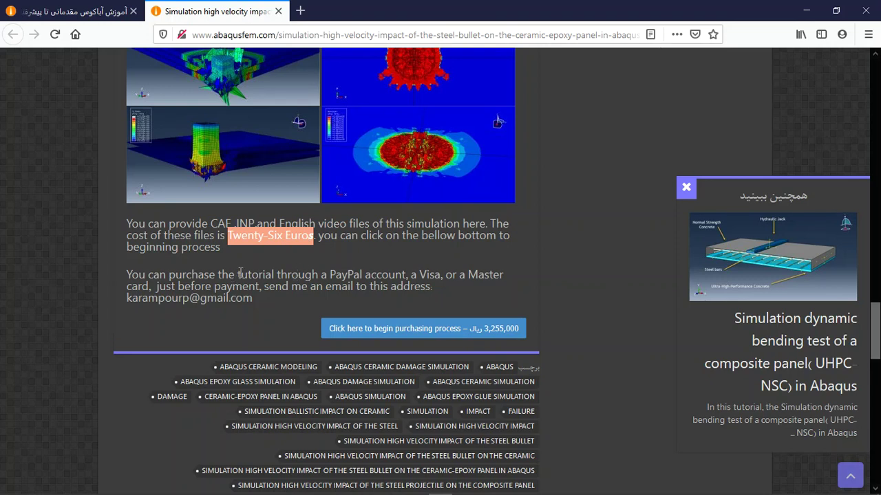
left_click_drag(328, 273, 395, 268)
left_click_drag(465, 274, 478, 274)
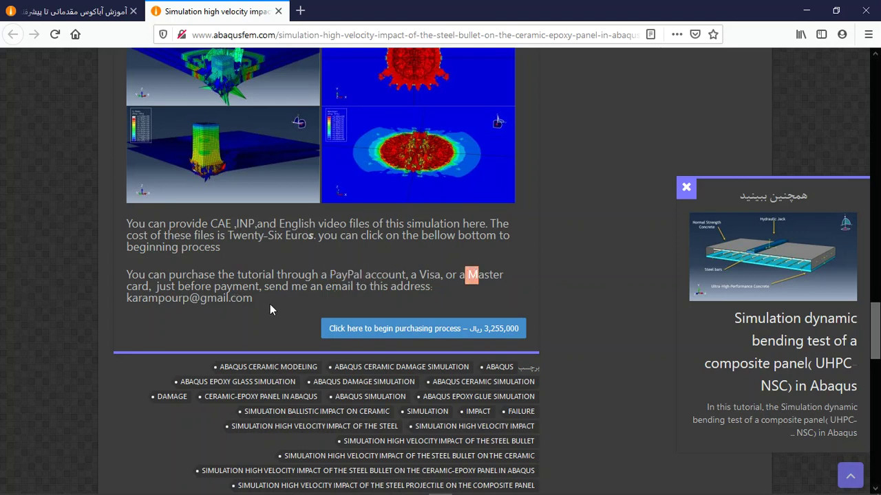
left_click_drag(257, 299, 128, 303)
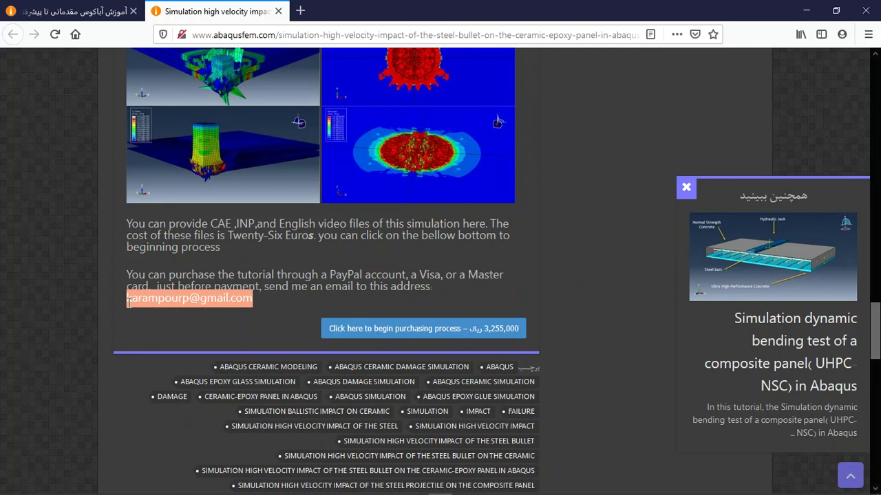